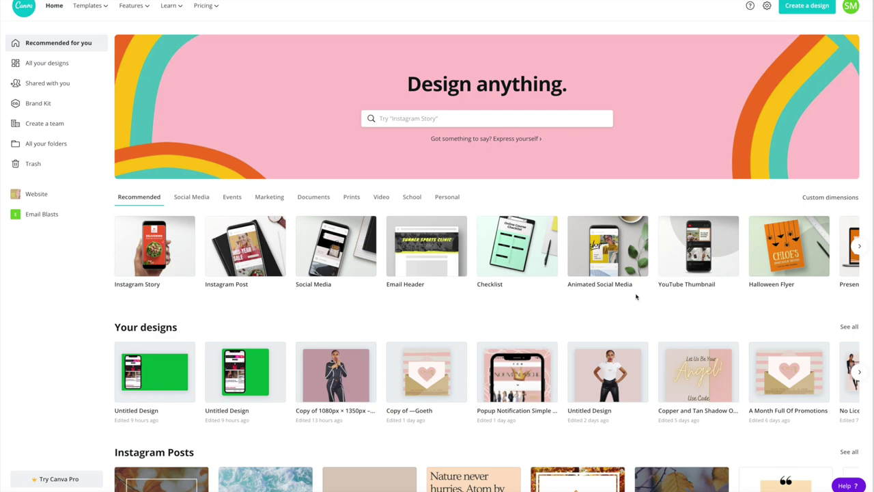
# Step: Browse the template categories on the home page
pyautogui.scroll(-4, 636, 296)
pyautogui.scroll(-10, 635, 297)
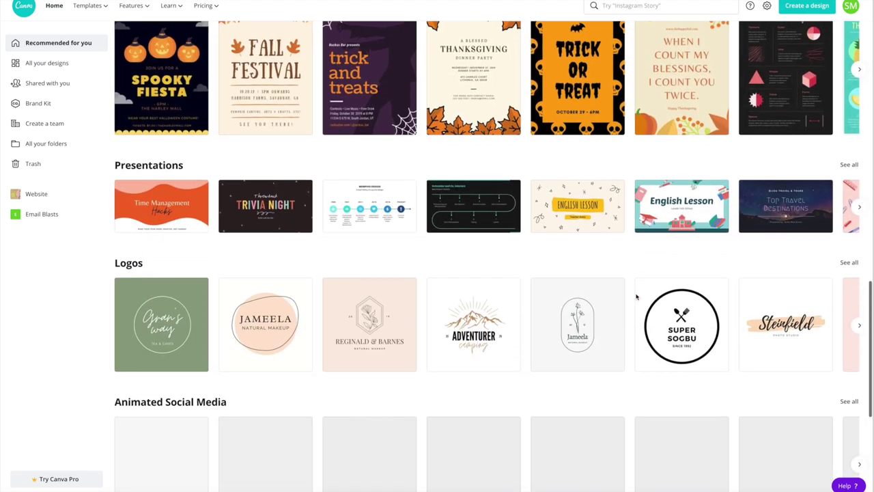
pyautogui.scroll(-6, 636, 296)
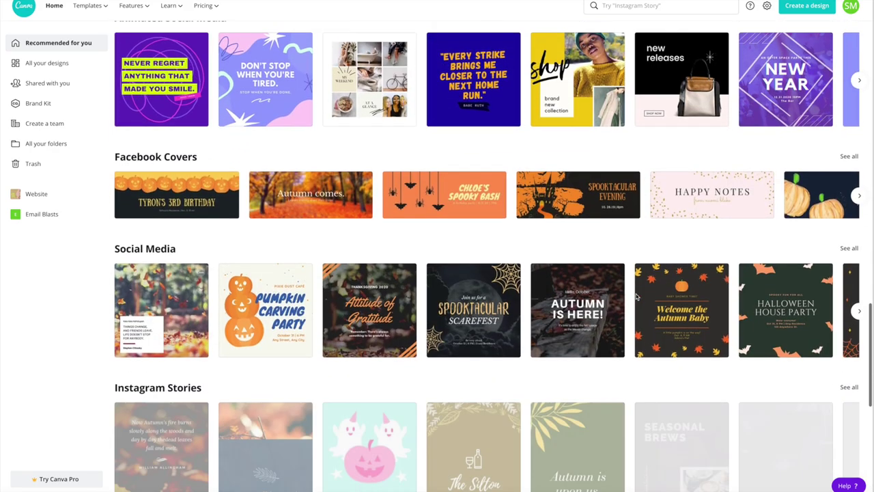
pyautogui.scroll(-7, 636, 297)
pyautogui.scroll(-4, 636, 296)
pyautogui.scroll(-3, 636, 296)
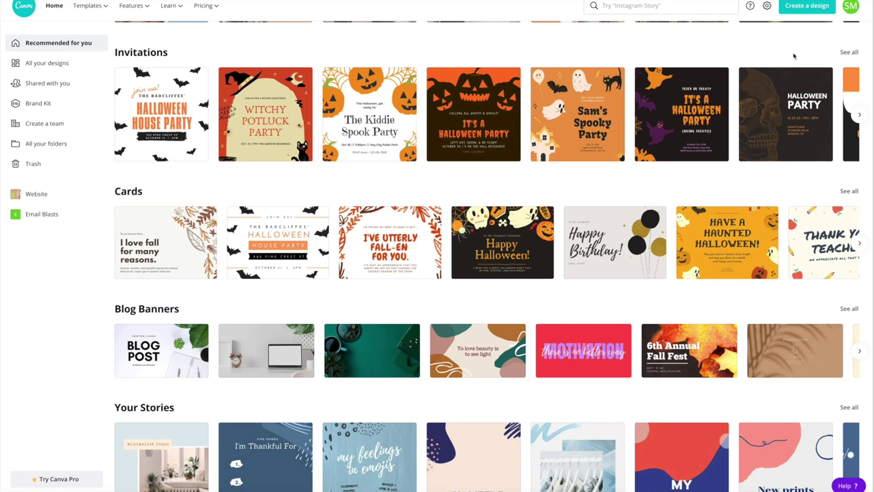
# Step: Create a new design with custom dimensions of 660 × 510 px
pyautogui.click(802, 10)
pyautogui.click(755, 44)
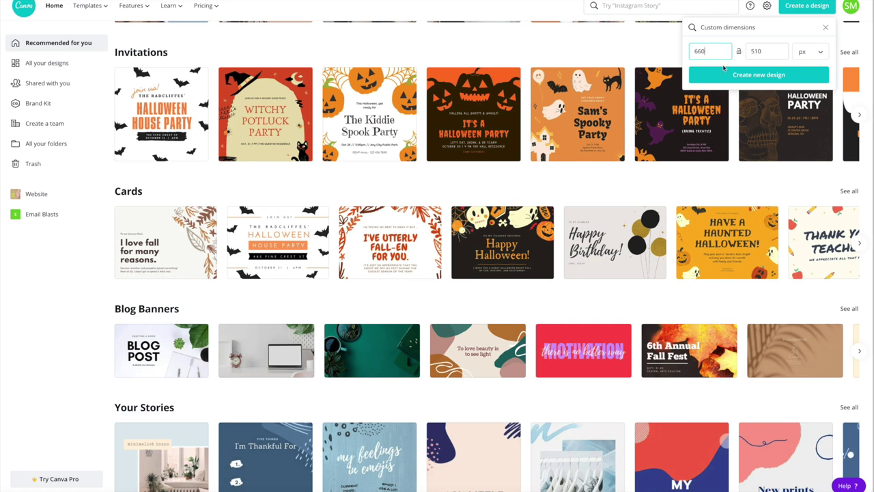
pyautogui.click(726, 75)
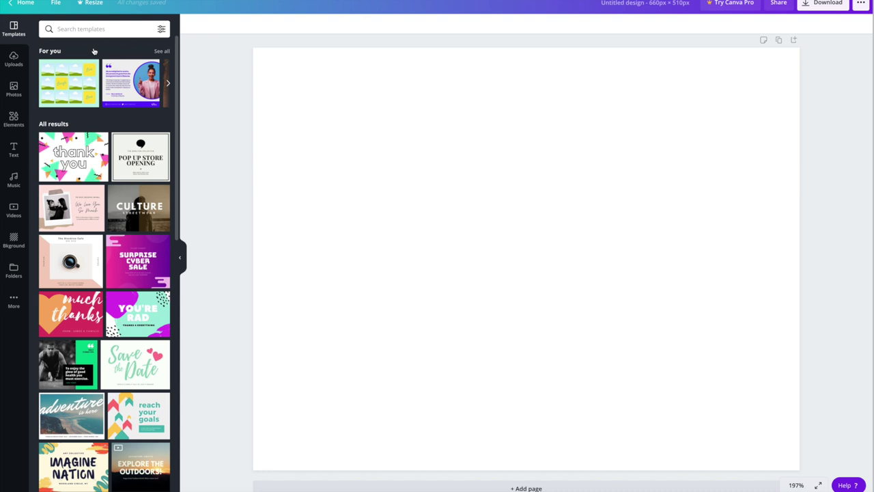
# Step: Add the seven most recent uploaded fashion photos and trend boards to the blank page
pyautogui.click(14, 60)
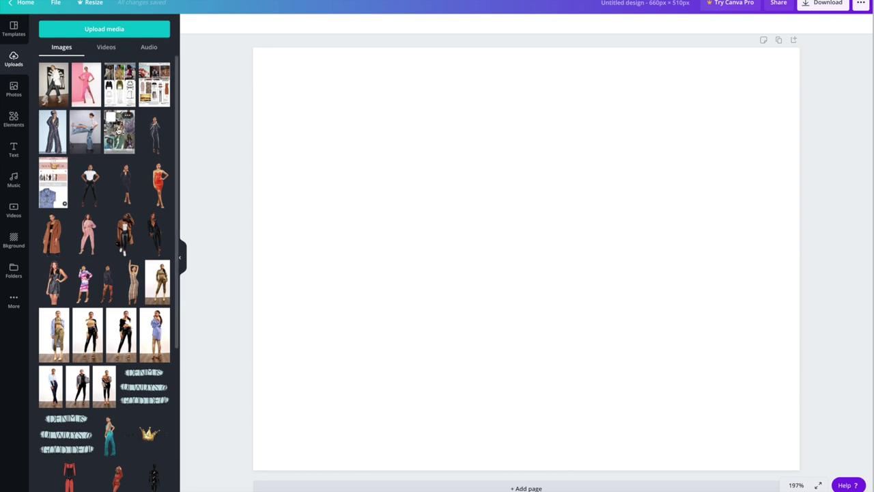
pyautogui.click(119, 130)
pyautogui.click(83, 127)
pyautogui.click(48, 117)
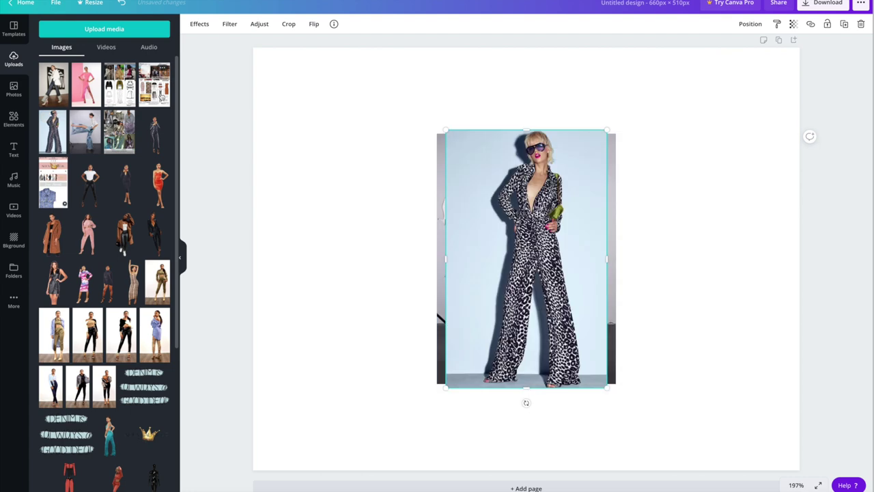
pyautogui.click(156, 90)
pyautogui.click(117, 85)
pyautogui.click(83, 86)
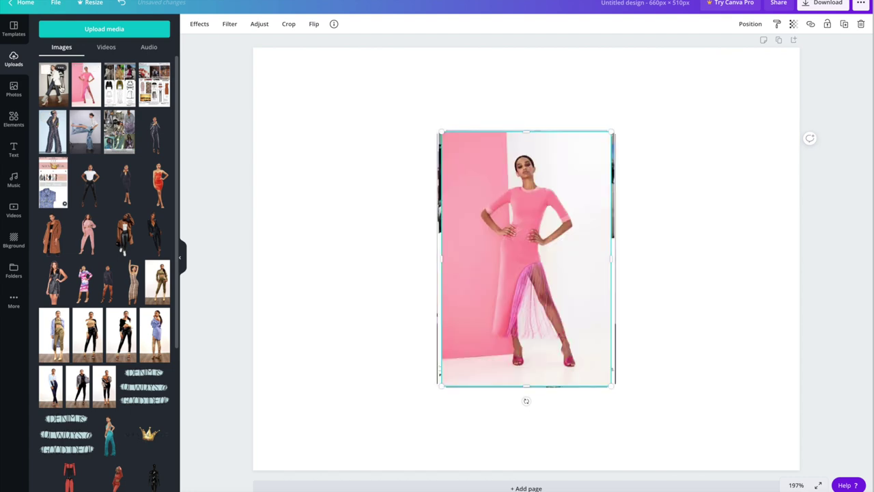
pyautogui.click(61, 88)
# Step: Spread the stacked images out: white-blazer photo upper left, fringe jacket board upper middle, pink-dress photo upper right, Nomad board lower right
pyautogui.click(182, 260)
pyautogui.moveTo(472, 213); pyautogui.dragTo(277, 117)
pyautogui.moveTo(383, 300); pyautogui.dragTo(565, 222)
pyautogui.moveTo(468, 233); pyautogui.dragTo(455, 150)
pyautogui.moveTo(482, 321); pyautogui.dragTo(659, 413)
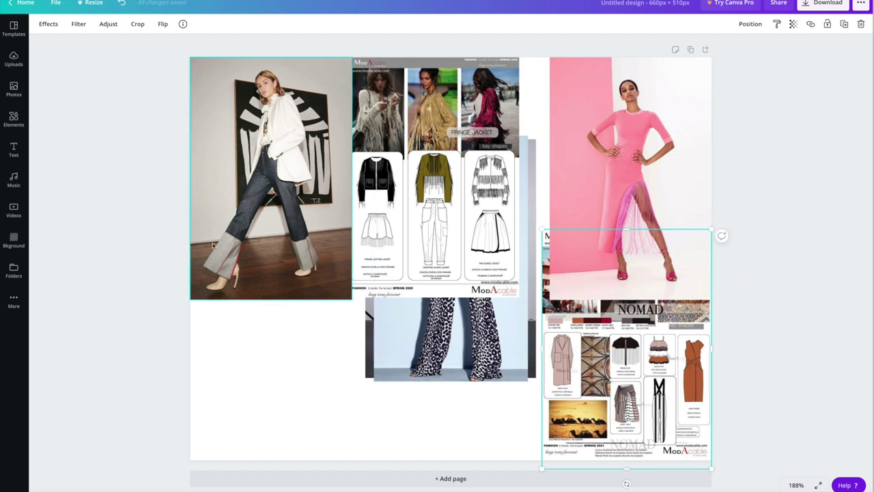
# Step: Add a circle frame, fill it with the white-blazer photo and place it over the page's upper-left corner
pyautogui.click(15, 121)
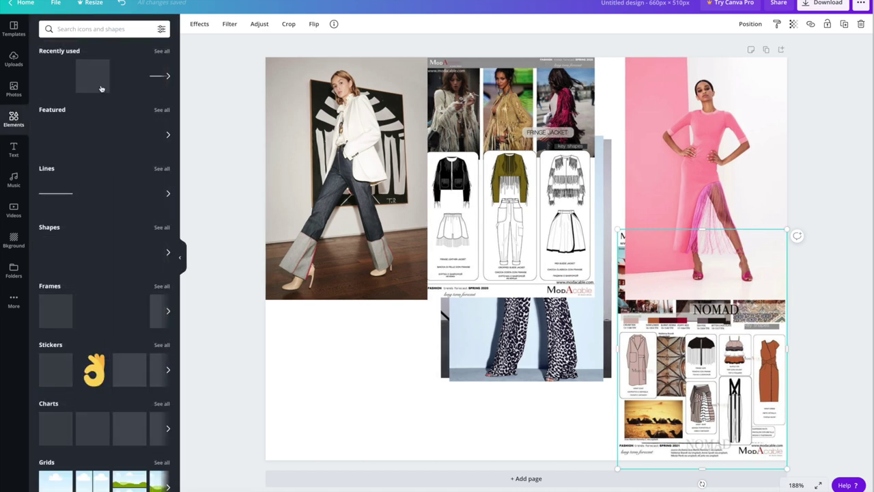
pyautogui.scroll(-2, 111, 157)
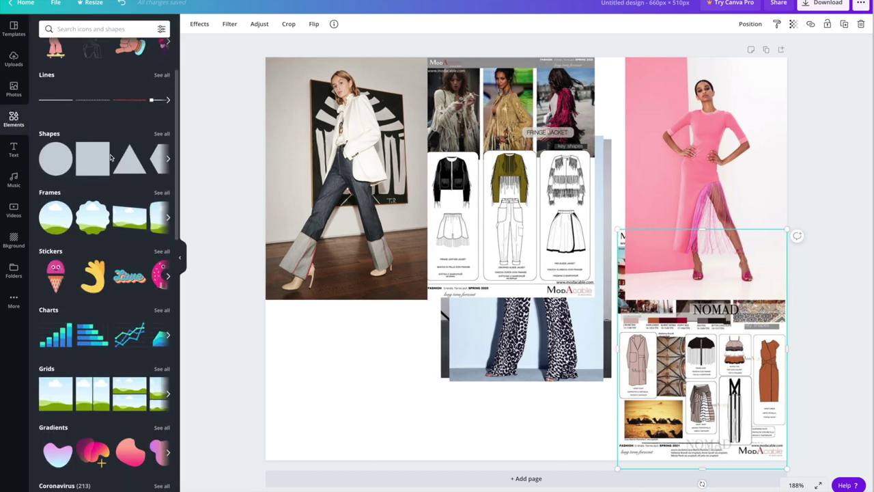
pyautogui.click(56, 209)
pyautogui.moveTo(400, 196); pyautogui.dragTo(533, 174)
pyautogui.doubleClick(594, 267)
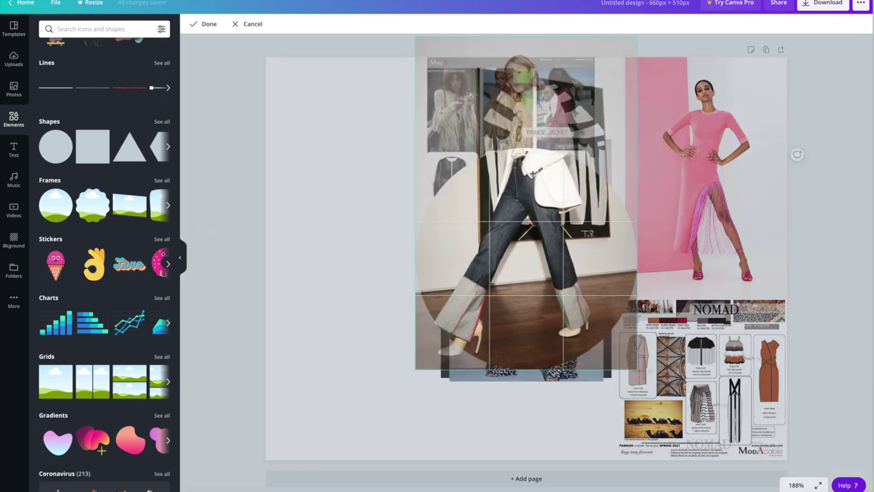
pyautogui.click(250, 172)
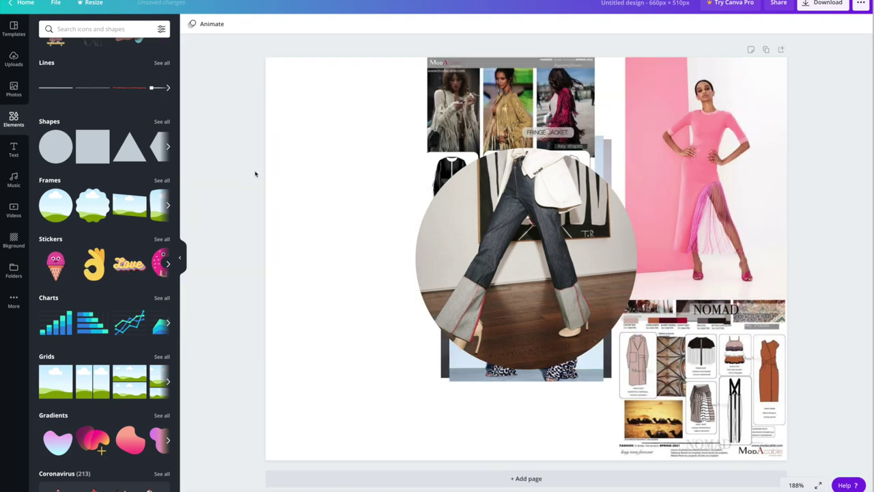
pyautogui.click(544, 254)
pyautogui.moveTo(545, 254); pyautogui.dragTo(359, 138)
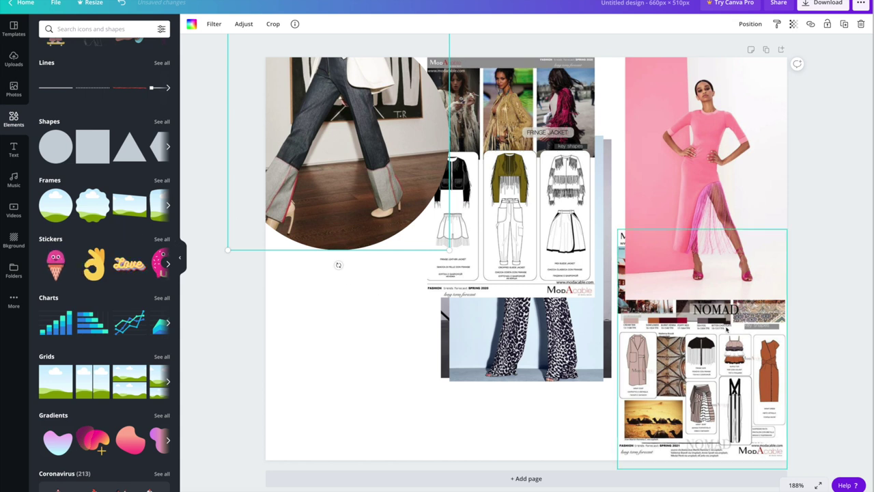
# Step: Try to crop the pink-dress photo from its upper-left corner
pyautogui.doubleClick(680, 190)
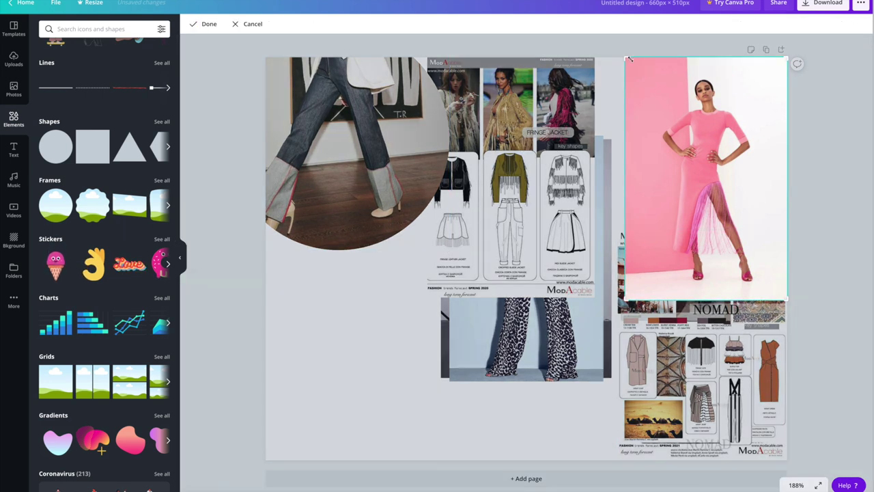
pyautogui.moveTo(644, 69); pyautogui.dragTo(585, 54)
pyautogui.click(209, 24)
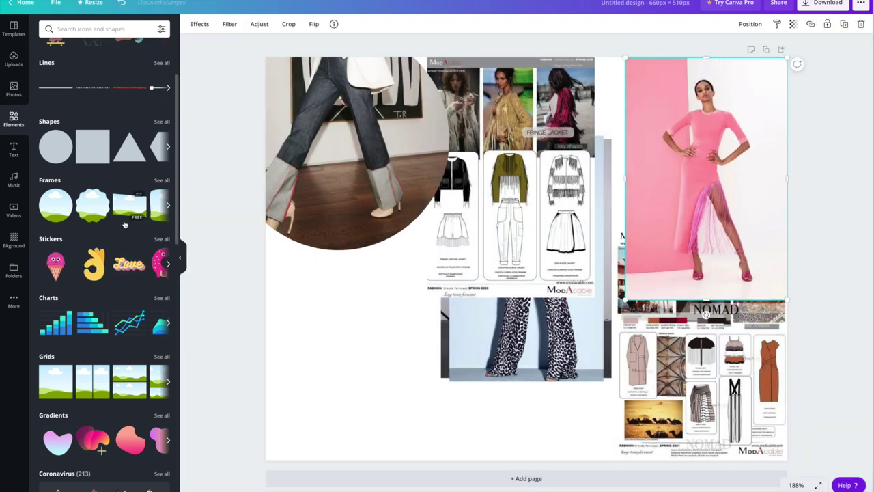
# Step: Look through the available frames, stickers, grids and illustration collections for the moodboard
pyautogui.click(168, 205)
pyautogui.hscroll(3, 123, 218)
pyautogui.hscroll(3, 123, 263)
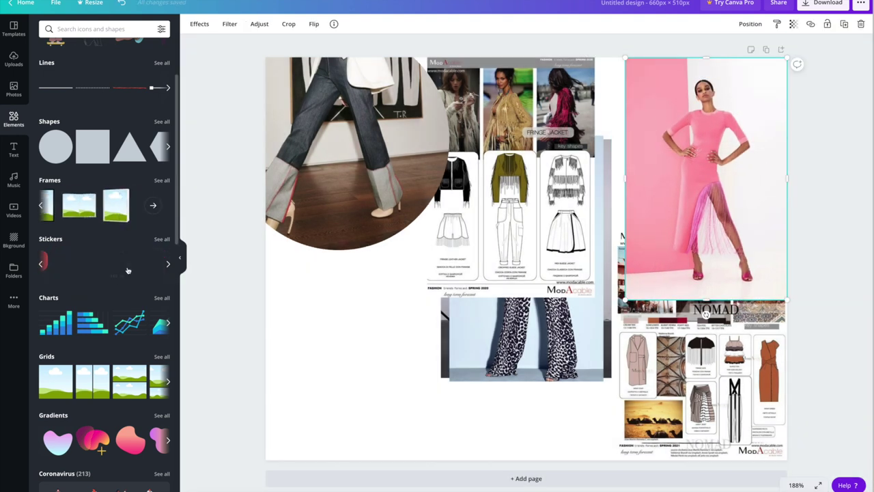
pyautogui.scroll(-3, 132, 306)
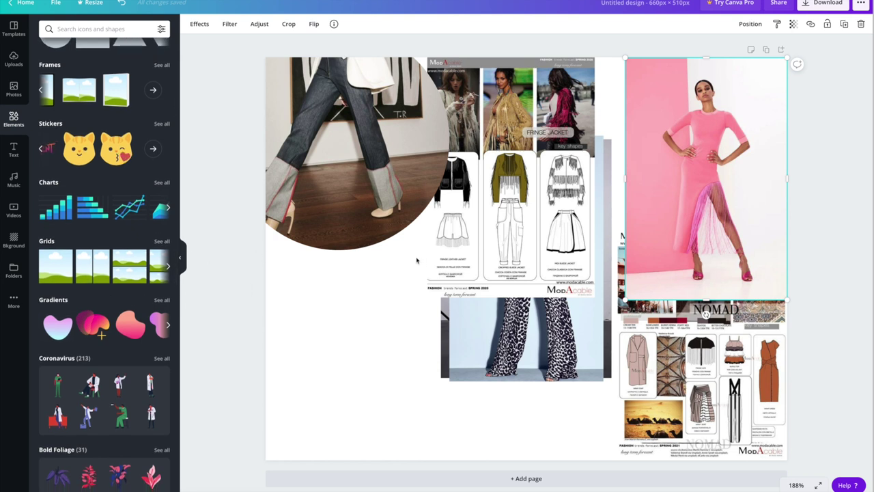
pyautogui.scroll(-1, 141, 254)
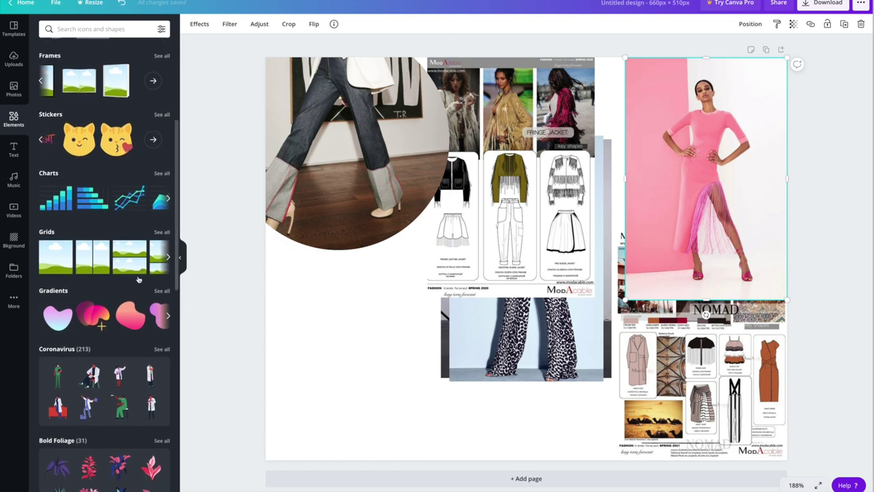
pyautogui.hscroll(3, 141, 258)
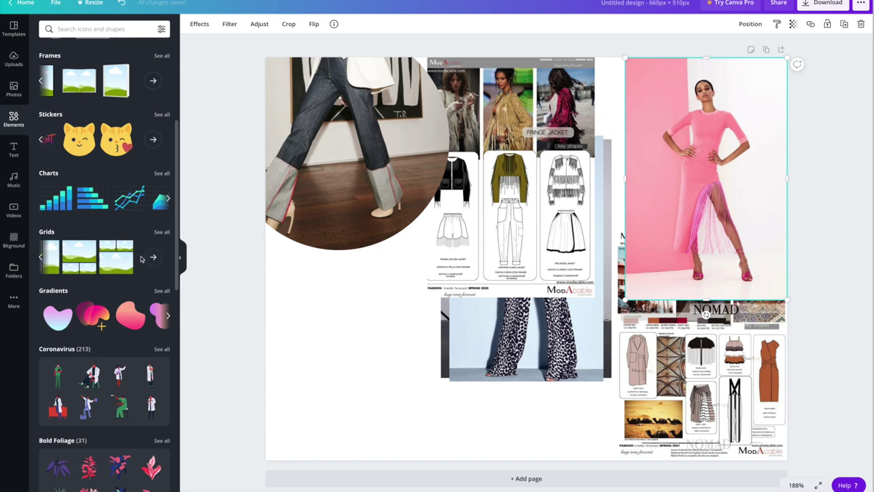
pyautogui.scroll(-10, 142, 258)
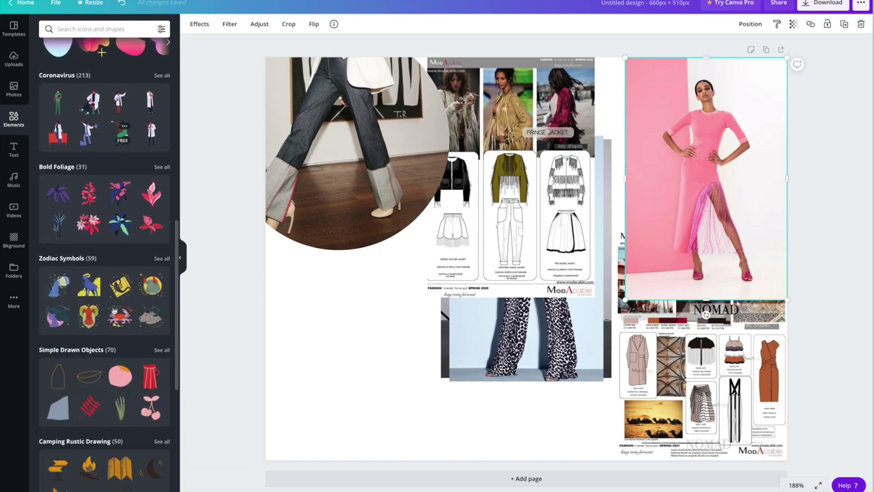
pyautogui.scroll(-5, 115, 310)
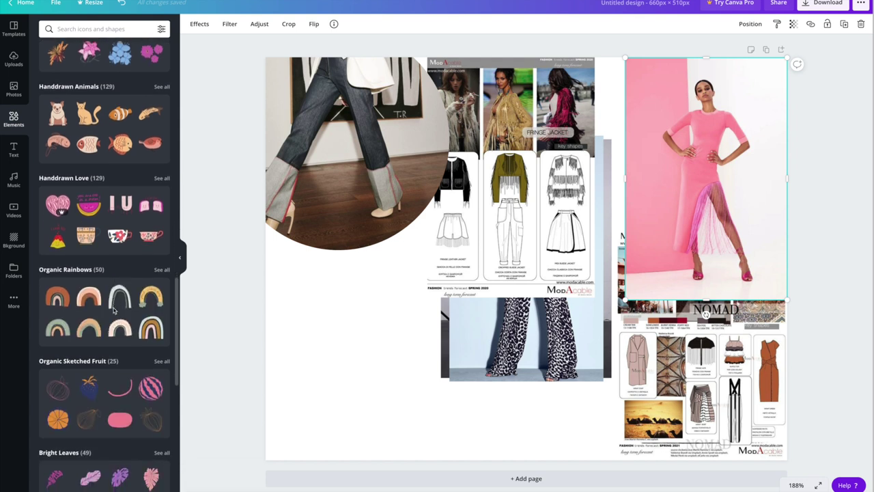
pyautogui.scroll(-1, 114, 311)
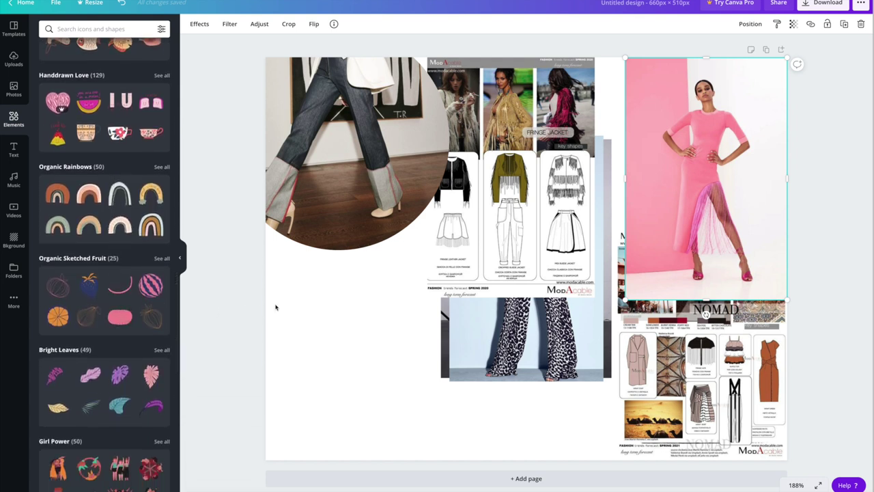
# Step: Arrange the fringe jacket board lower left, jumpsuit photo upper middle, denim photo lower middle and metallic collage beside the pink-dress photo
pyautogui.moveTo(436, 279); pyautogui.dragTo(277, 434)
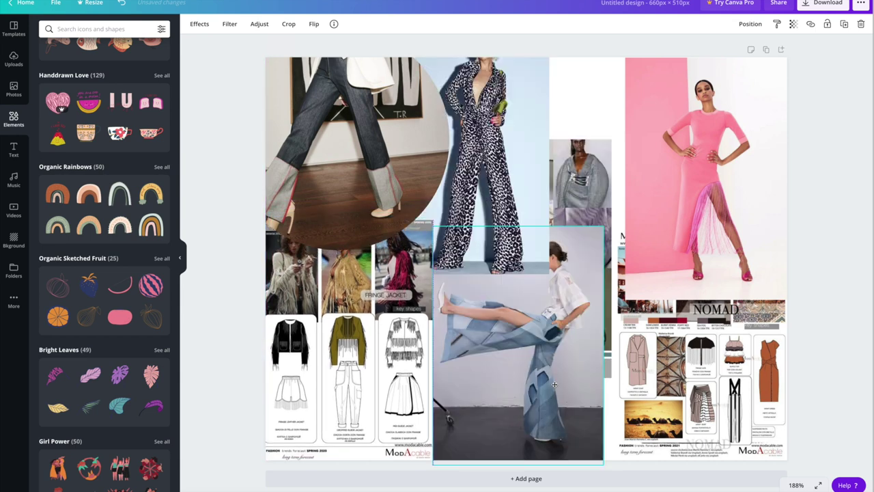
pyautogui.moveTo(559, 440); pyautogui.dragTo(559, 383)
pyautogui.moveTo(578, 191); pyautogui.dragTo(601, 110)
pyautogui.click(215, 62)
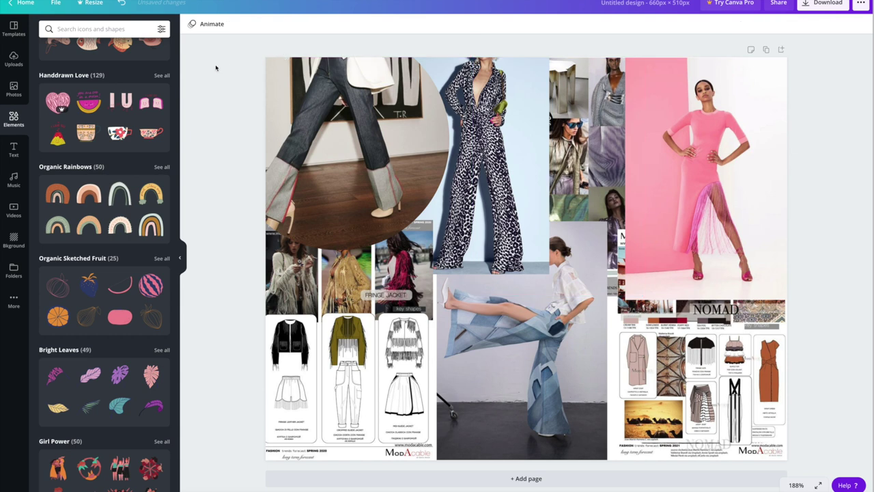
# Step: Search the elements library for "spring"
pyautogui.scroll(-5, 108, 199)
pyautogui.scroll(10, 108, 200)
pyautogui.scroll(2, 108, 199)
pyautogui.click(126, 27)
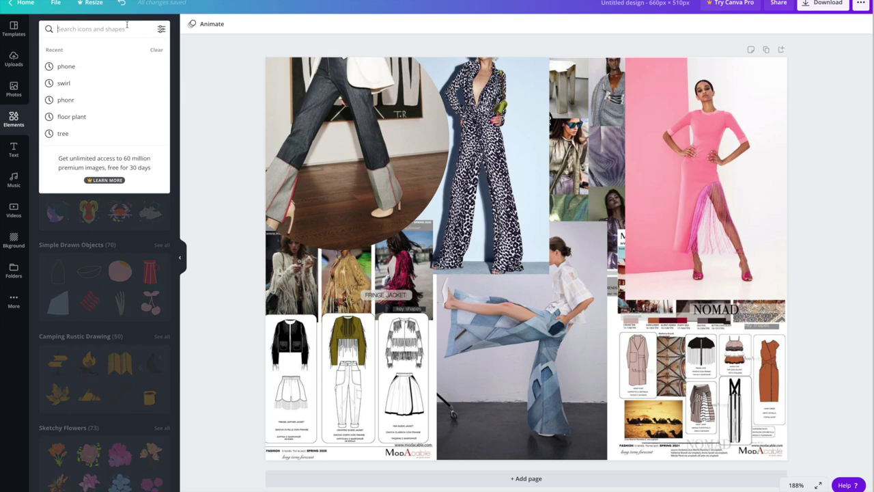
pyautogui.write('spri')
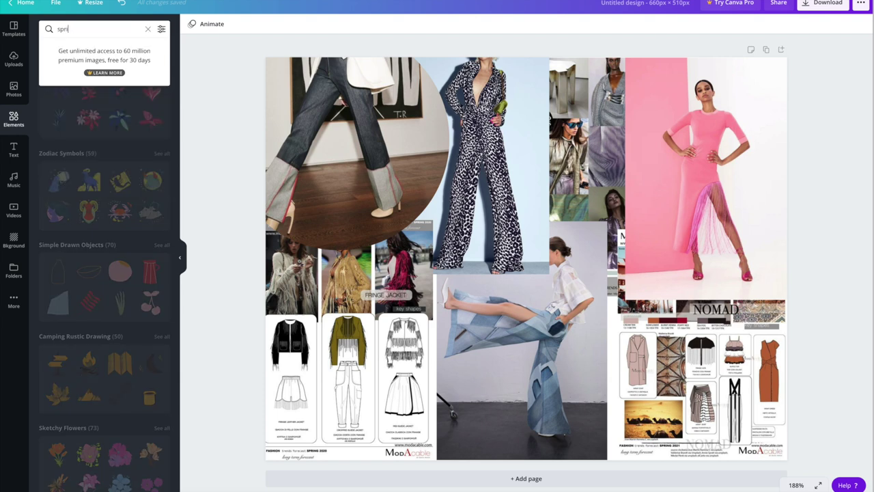
pyautogui.write('ng')
pyautogui.press('Return')
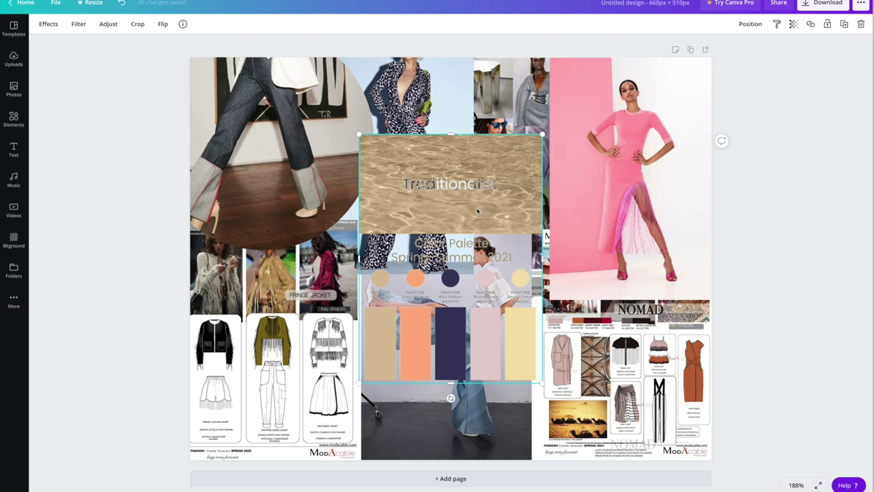
# Step: Crop the title area off the colour palette image, keeping only the swatches, and reposition it on the page
pyautogui.moveTo(451, 135); pyautogui.dragTo(451, 267)
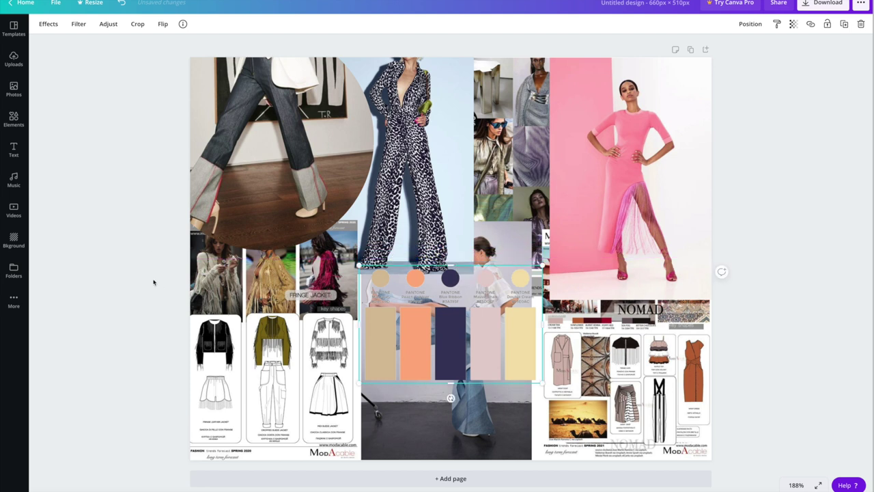
pyautogui.moveTo(437, 353); pyautogui.dragTo(309, 410)
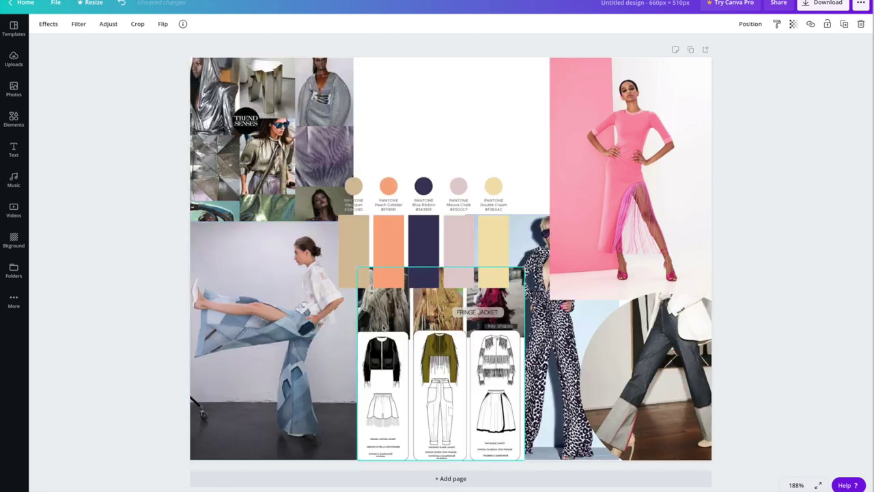
# Step: Send the denim photo in the page's lower-left corner backward, behind the metallic collage
pyautogui.click(263, 301)
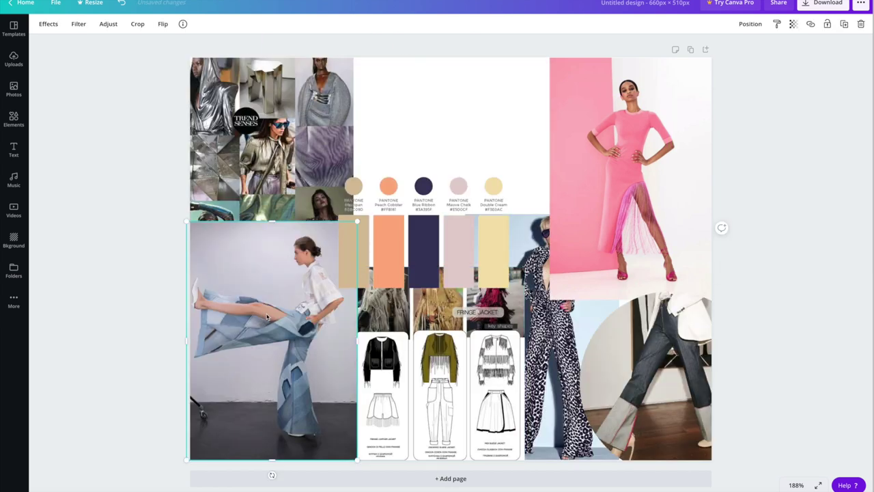
pyautogui.click(745, 28)
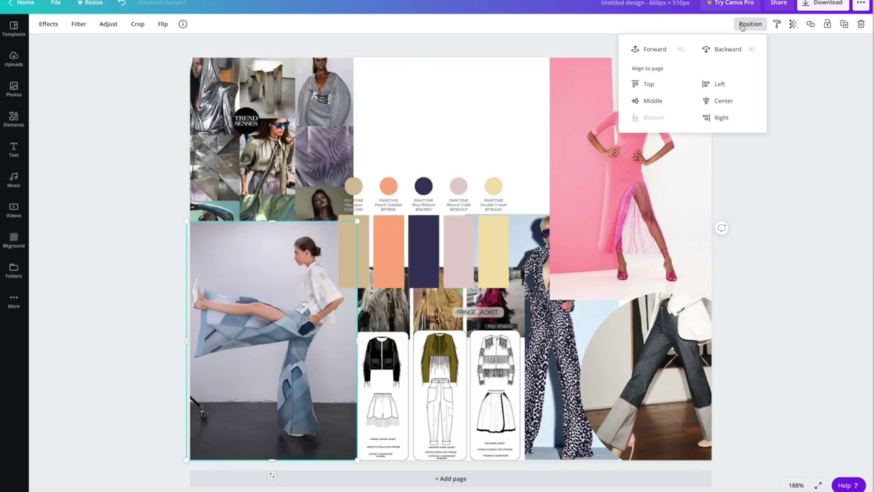
pyautogui.click(734, 50)
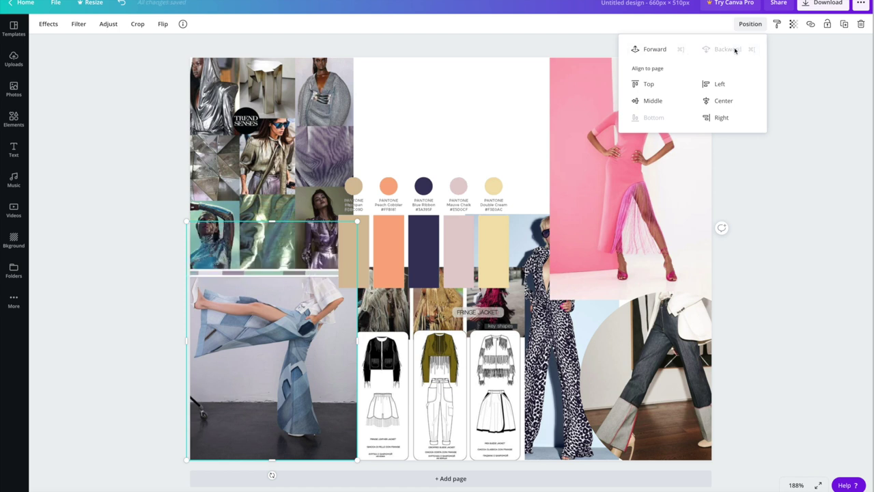
# Step: Make the metallic collage in the page's upper-left corner semi-transparent and move the colour palette over it
pyautogui.click(793, 27)
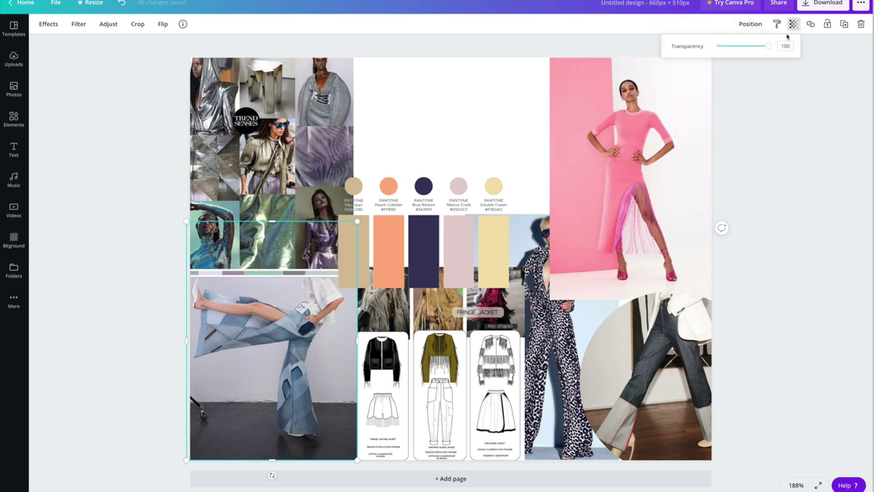
pyautogui.moveTo(769, 46); pyautogui.dragTo(795, 46)
pyautogui.click(305, 96)
pyautogui.click(793, 27)
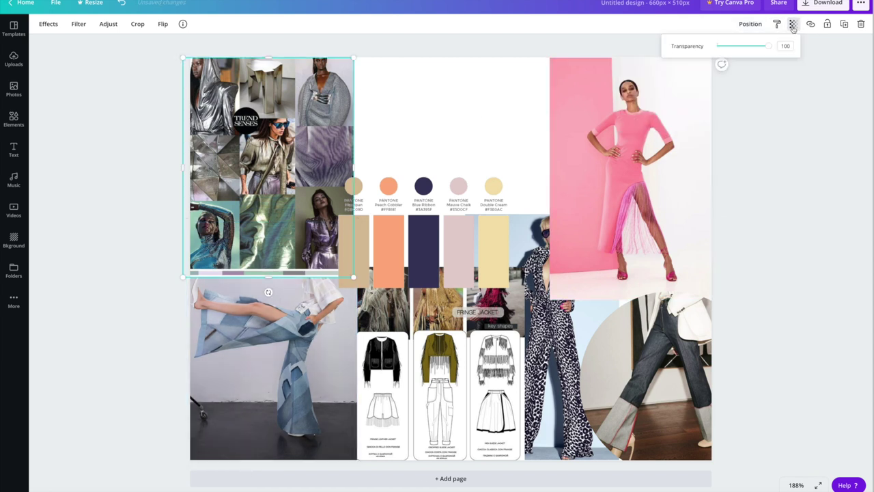
pyautogui.moveTo(768, 46); pyautogui.dragTo(739, 47)
pyautogui.moveTo(422, 274); pyautogui.dragTo(273, 250)
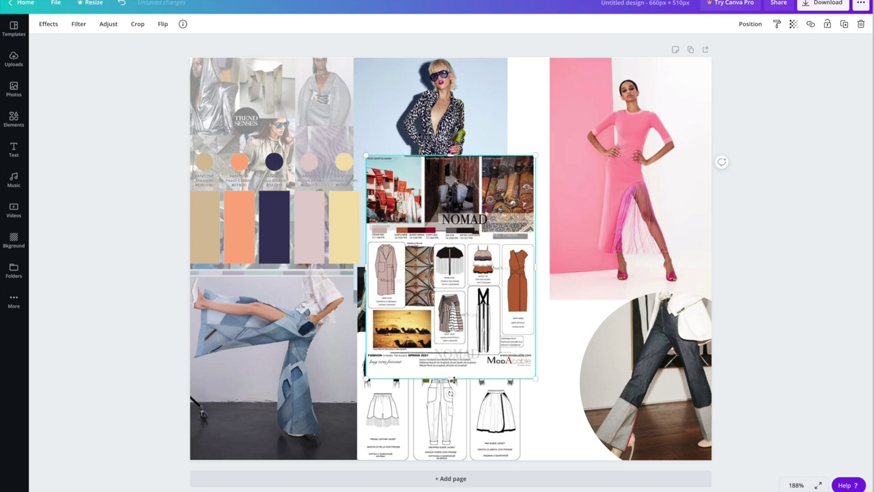
# Step: Move the NOMAD board to the page's lower middle and send it backward behind the pink-dress and round denim photos
pyautogui.moveTo(452, 376)
pyautogui.mouseDown()
pyautogui.moveTo(451, 388)
pyautogui.moveTo(451, 366)
pyautogui.mouseUp()
pyautogui.moveTo(478, 295)
pyautogui.mouseDown()
pyautogui.moveTo(592, 412)
pyautogui.moveTo(601, 410)
pyautogui.moveTo(577, 409)
pyautogui.mouseUp()
pyautogui.click(750, 24)
pyautogui.click(728, 50)
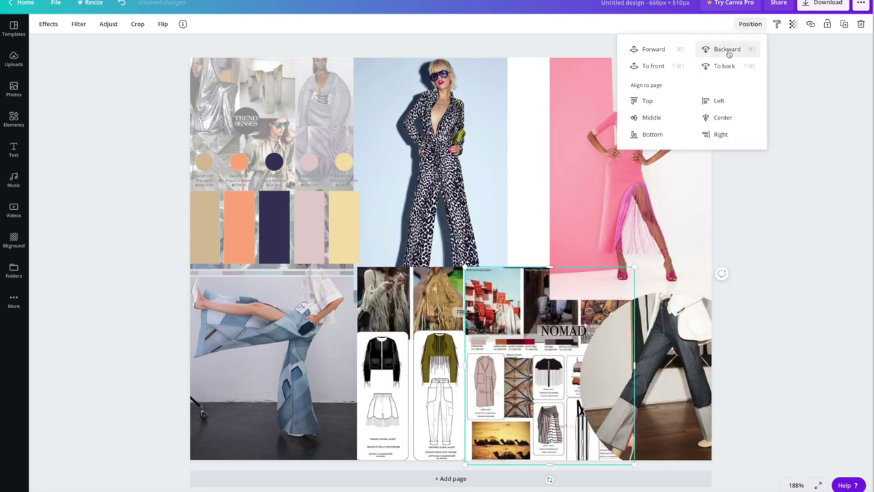
pyautogui.click(770, 248)
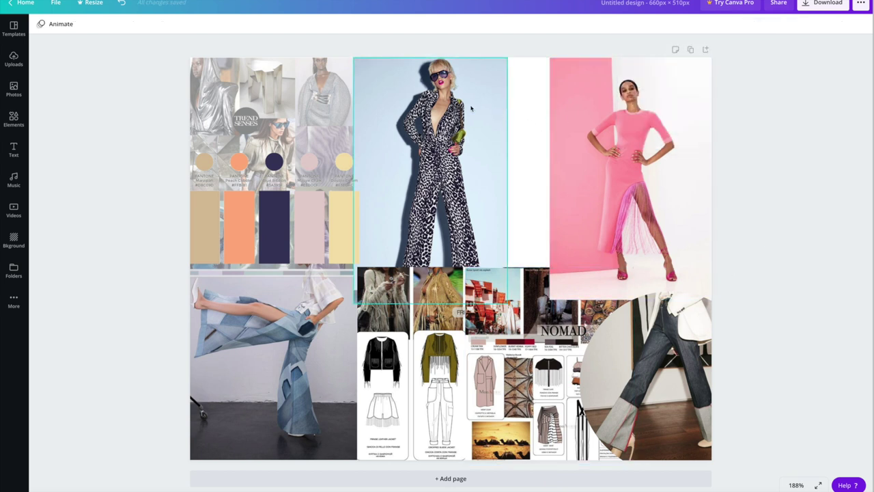
pyautogui.press('Tab')
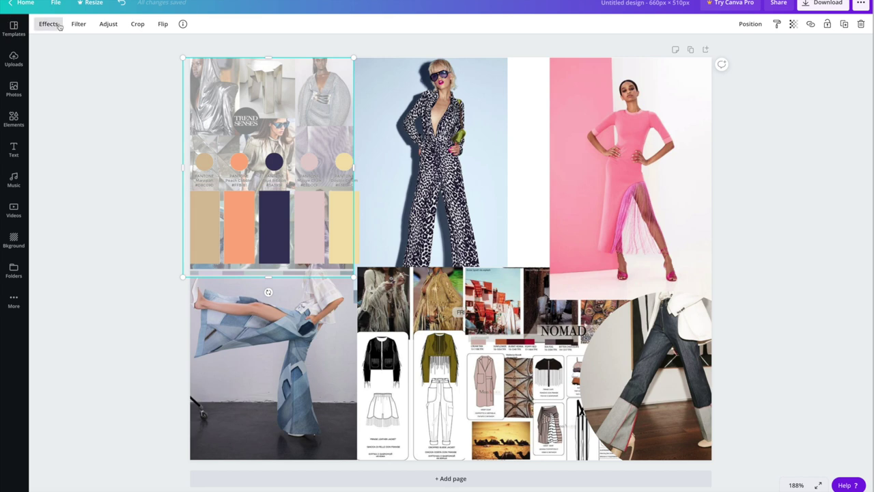
# Step: Add a heading reading "Spring 2021" to the page and set its font to Cheque
pyautogui.click(14, 149)
pyautogui.click(91, 73)
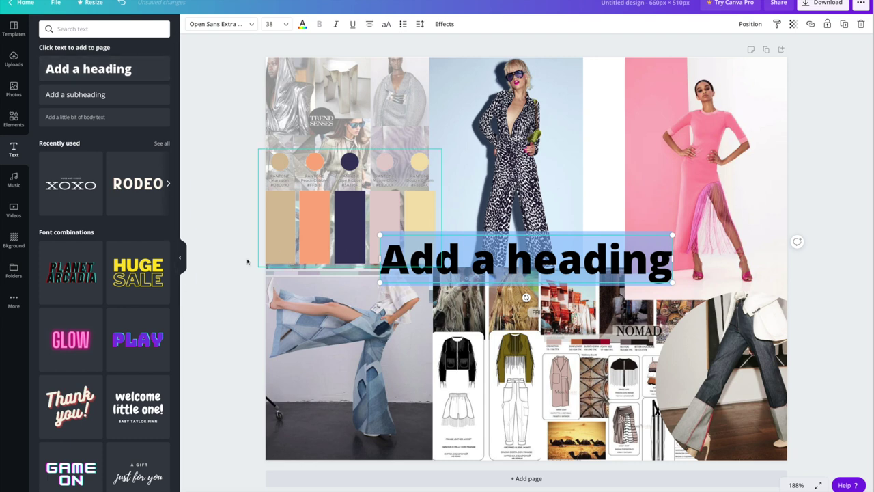
pyautogui.scroll(-3, 176, 287)
pyautogui.scroll(3, 177, 287)
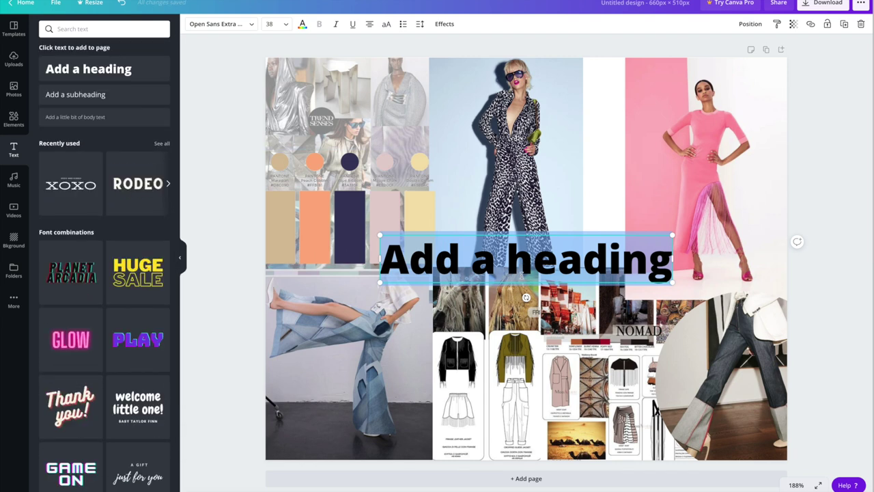
pyautogui.write('Spring 2021')
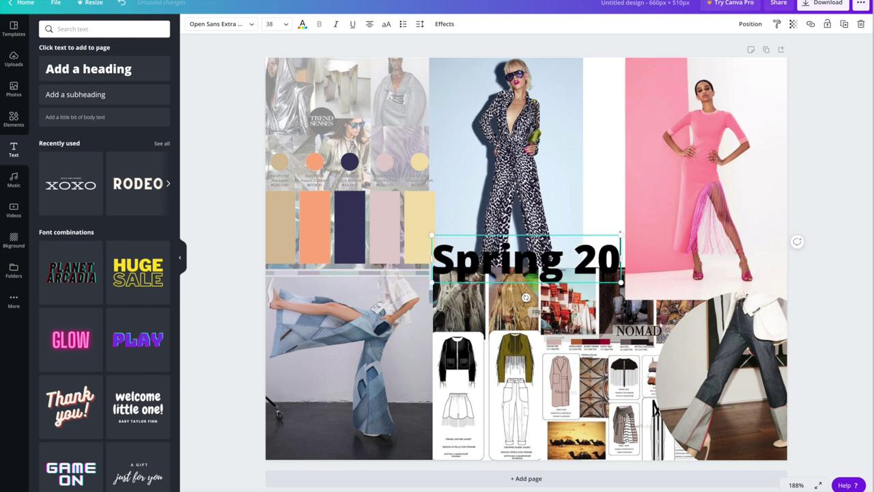
pyautogui.click(218, 24)
# Step: Try the different text effects on the "Spring 2021" heading and apply Neon
pyautogui.click(445, 24)
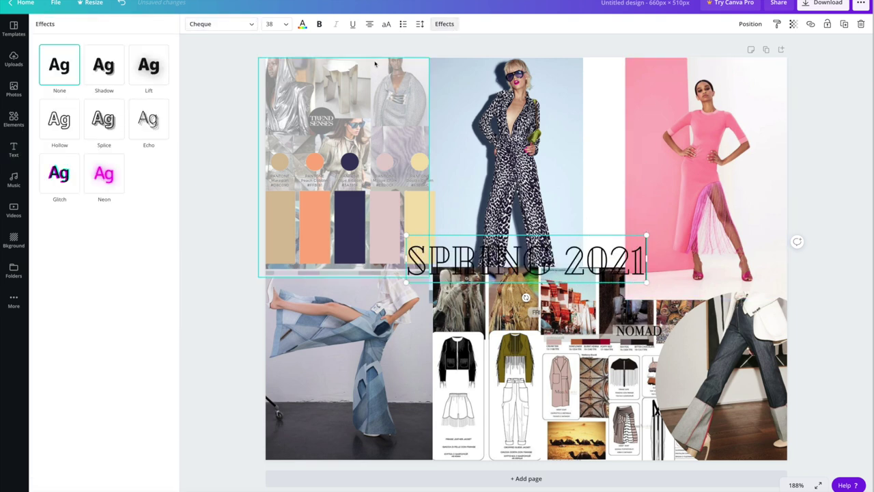
pyautogui.click(104, 65)
pyautogui.click(149, 65)
pyautogui.click(59, 145)
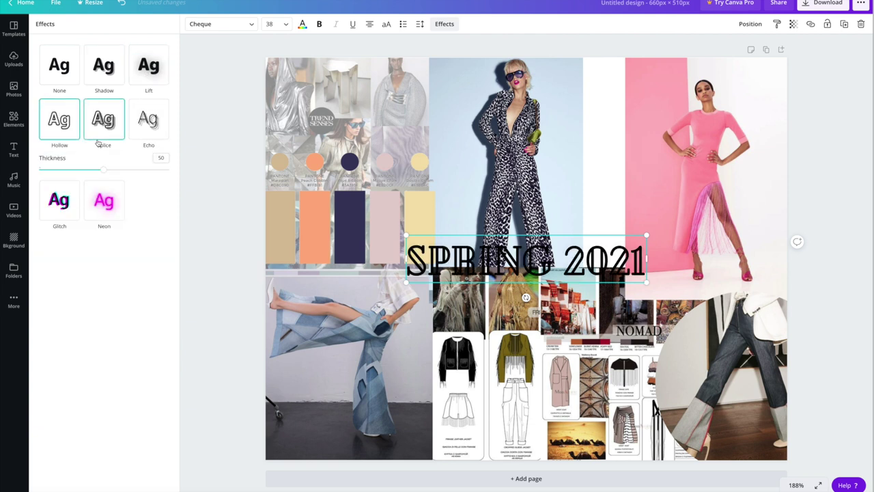
pyautogui.click(104, 118)
pyautogui.click(148, 119)
pyautogui.click(60, 240)
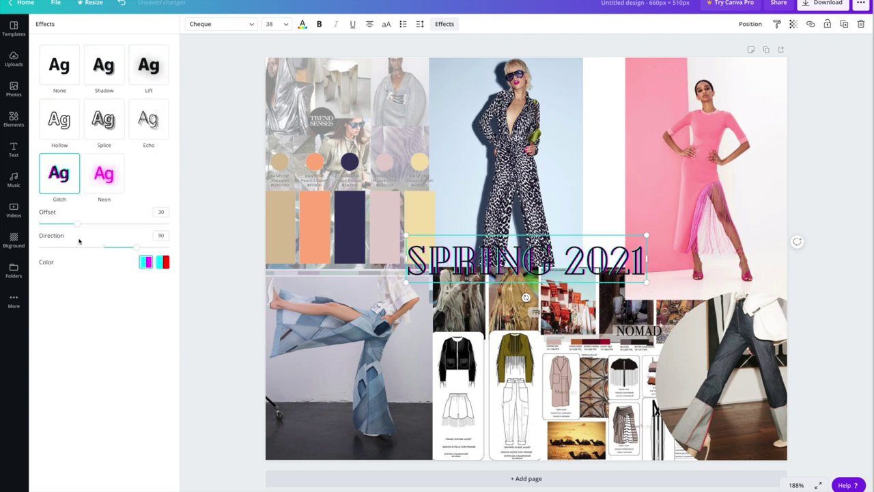
pyautogui.click(104, 173)
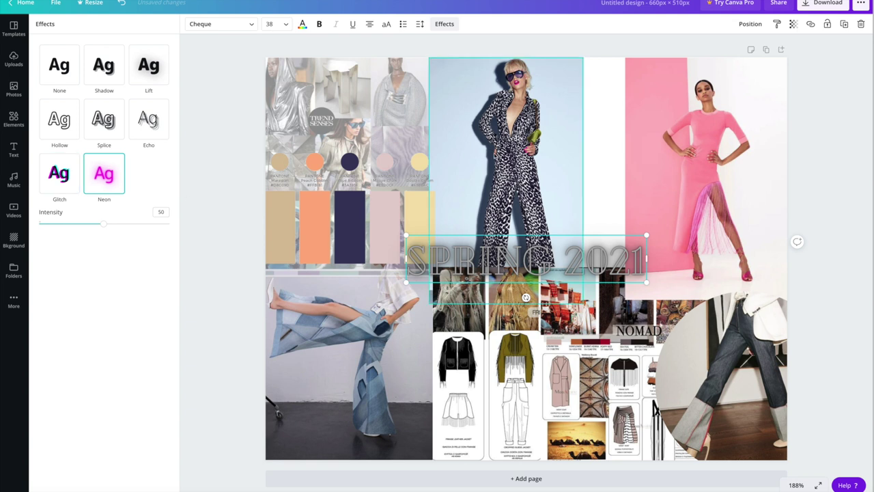
# Step: Colour the heading with the mid pink from the pink-dress photo's colours, then enlarge it to size 64.3 across the page's middle
pyautogui.click(304, 24)
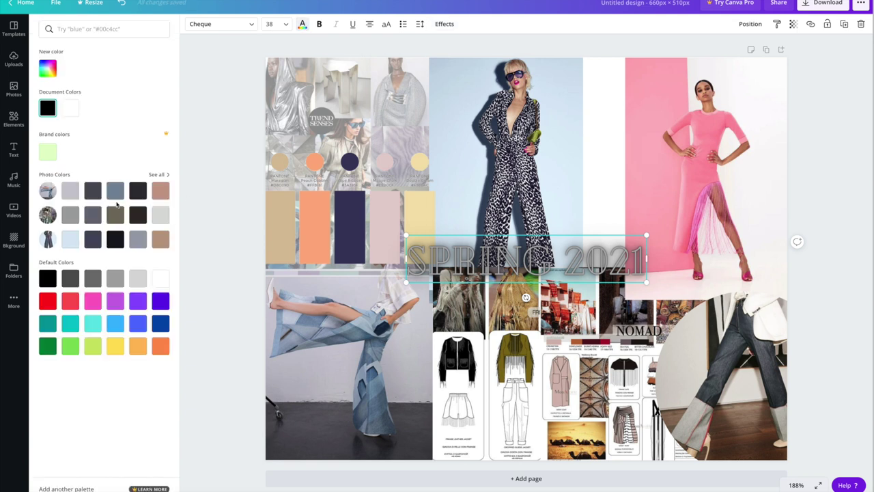
pyautogui.click(158, 175)
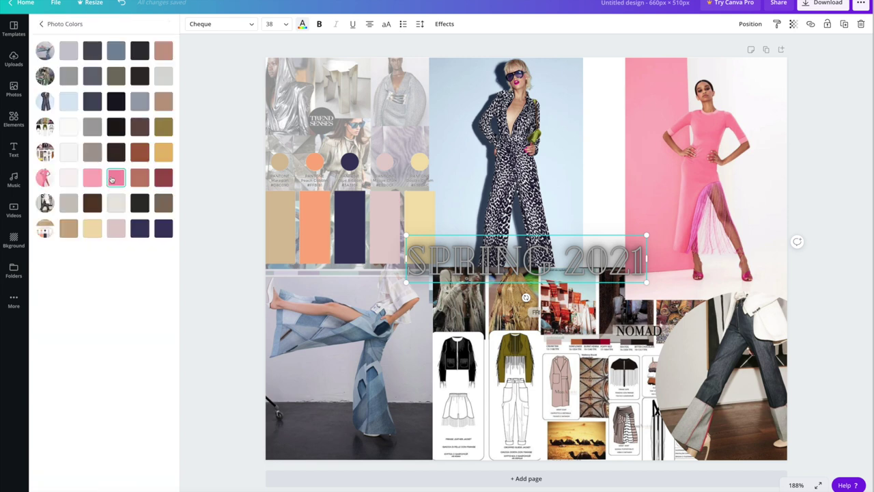
pyautogui.click(116, 179)
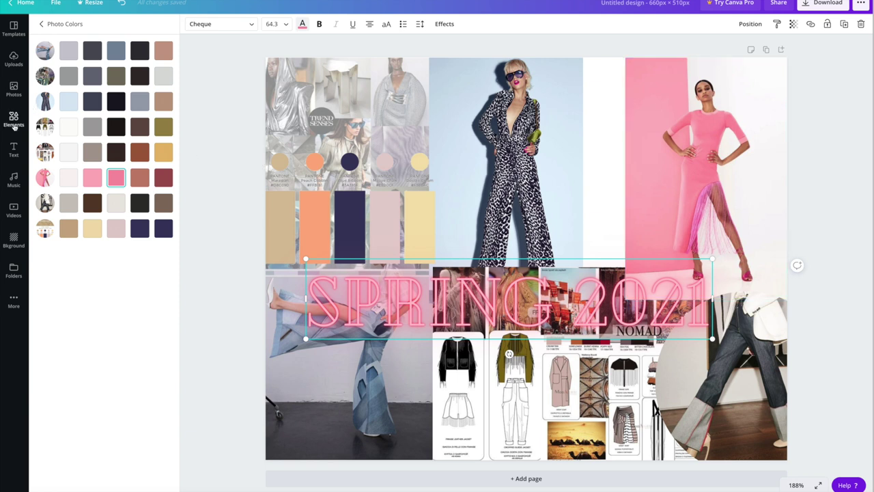
# Step: Apply the magenta background with glowing diagonal light lines to the page
pyautogui.click(14, 239)
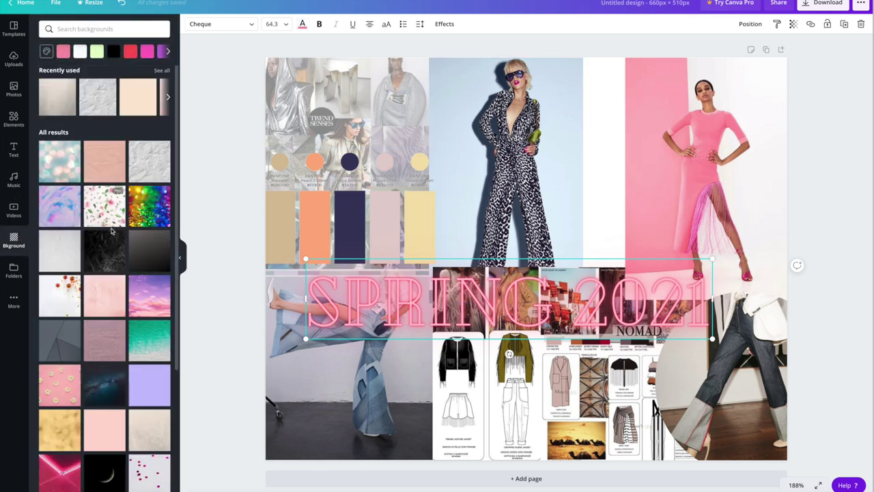
pyautogui.scroll(-3, 56, 205)
pyautogui.click(56, 307)
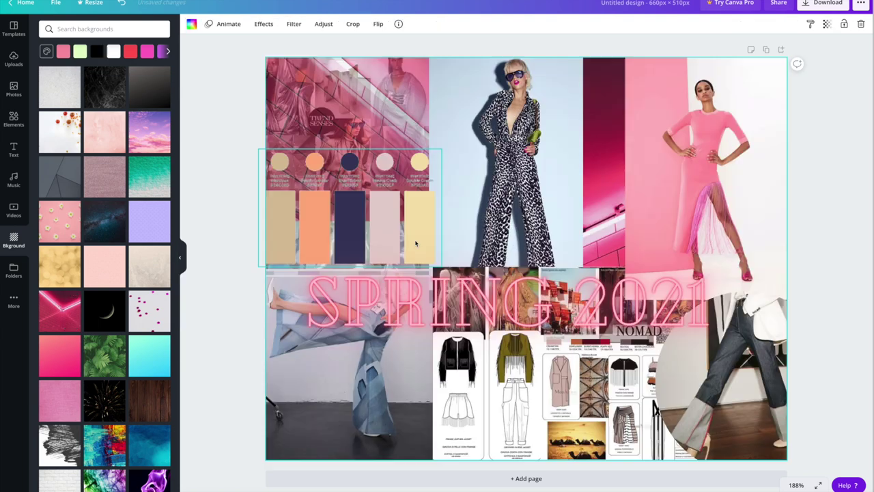
pyautogui.click(219, 237)
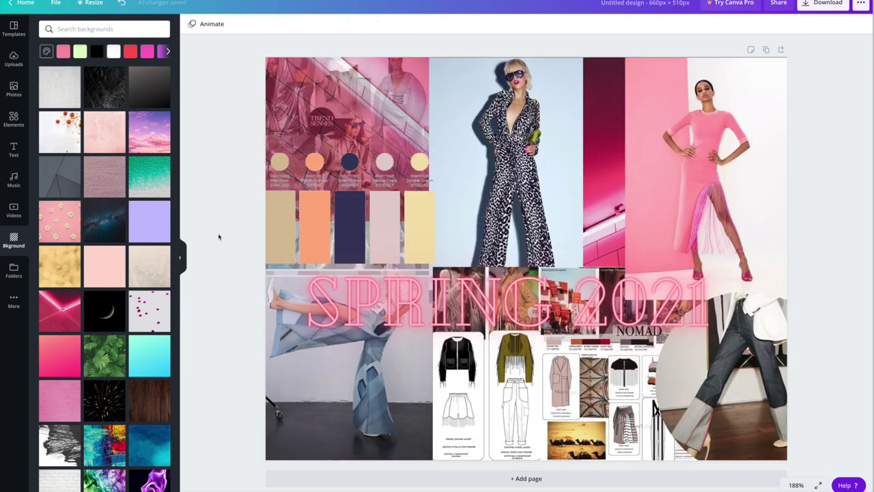